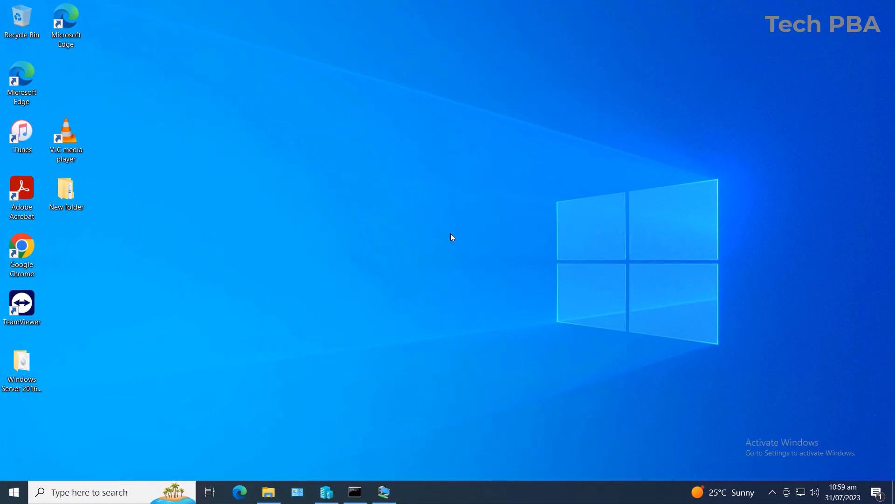
Refresh the desktop from its right-click menu.
right_click(357, 203)
click(409, 243)
Search for 'regedit', launch Registry Editor with UAC approval, then close it.
click(113, 490)
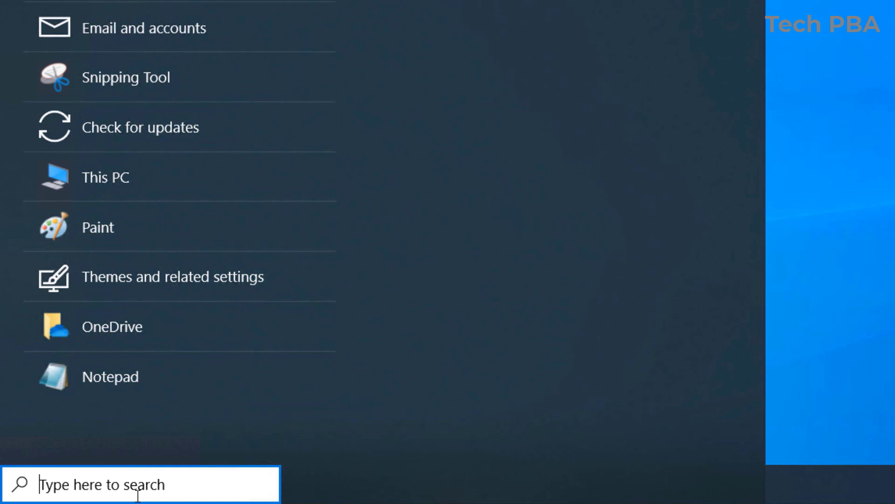
text(reg)
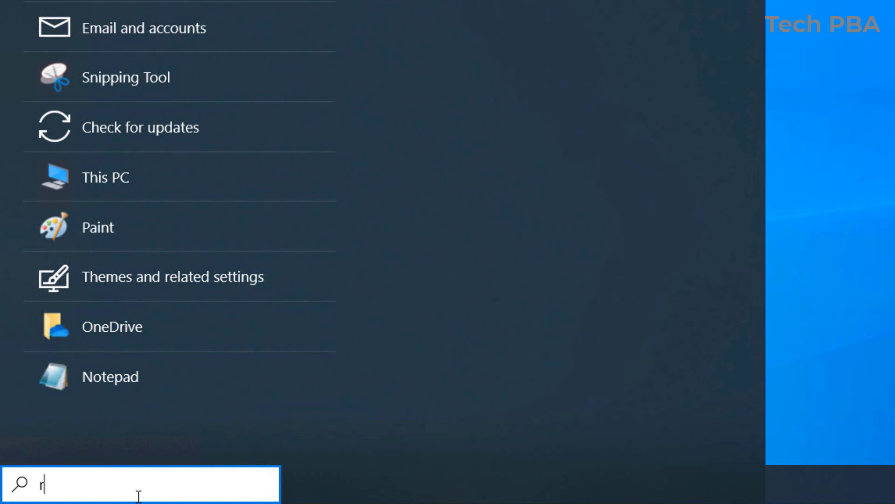
text(edit)
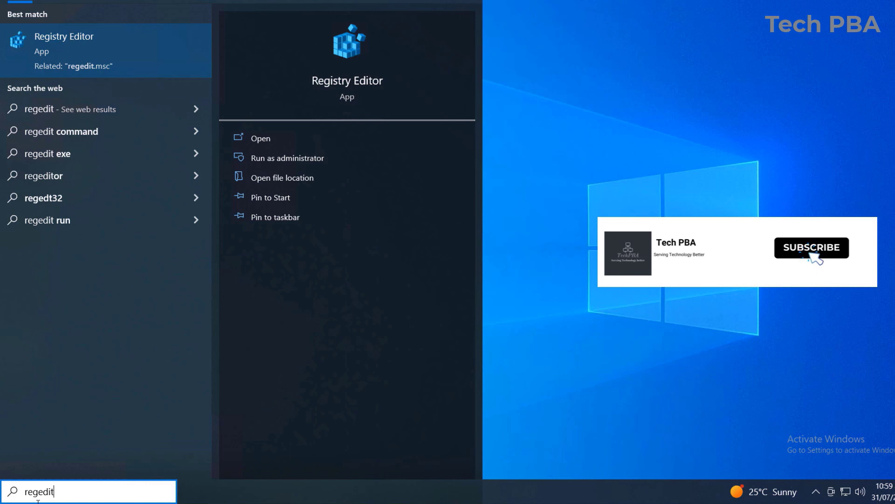
double_click(69, 489)
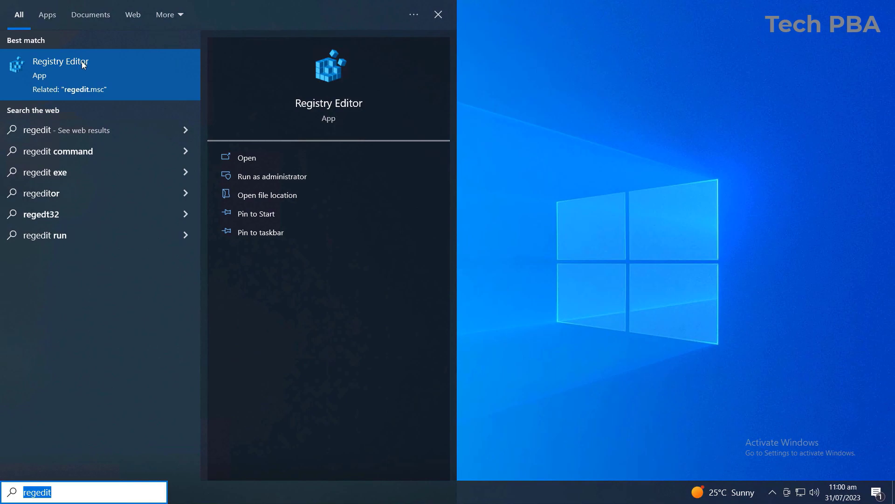
click(83, 65)
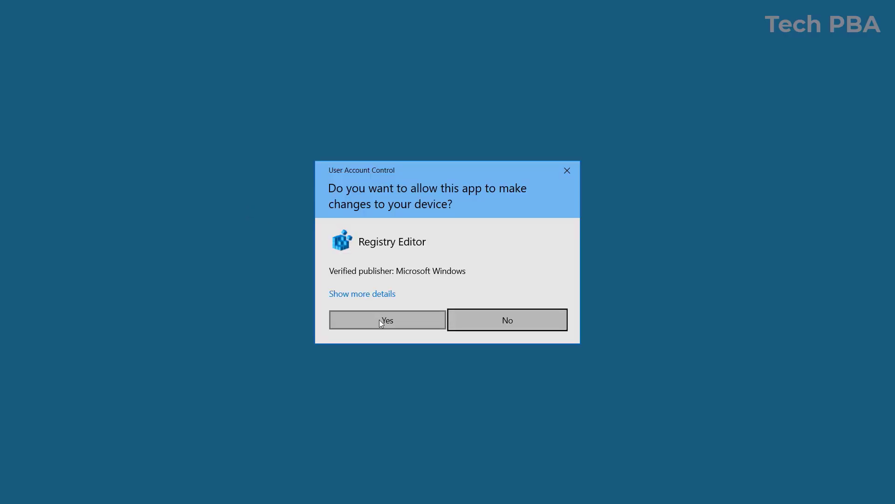
click(381, 320)
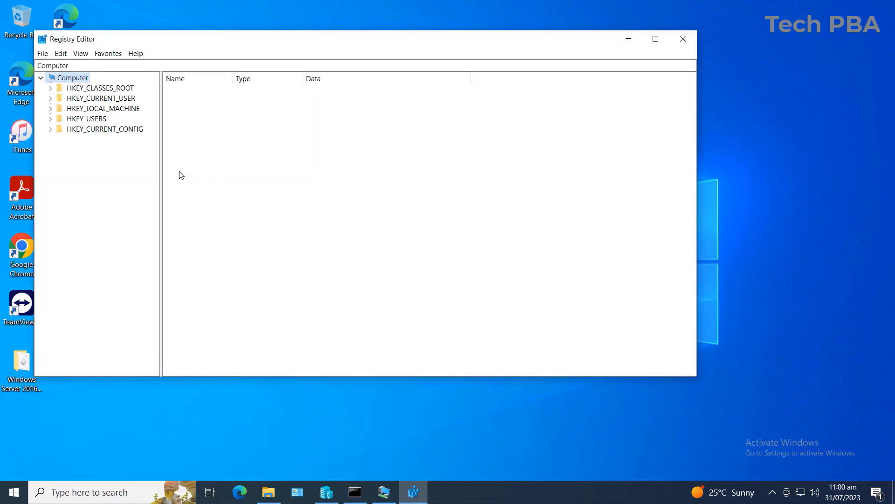
click(683, 40)
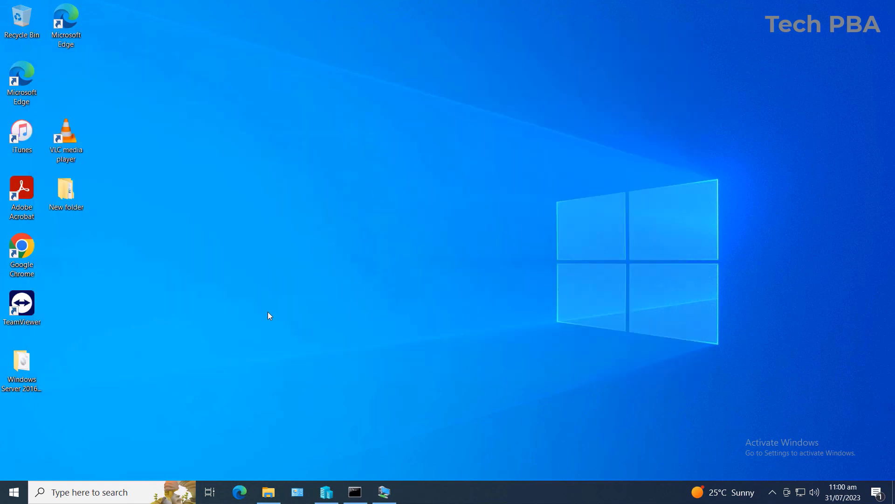
Run 'regedit' from the Run dialog in place of cmd and approve the UAC prompt.
click(101, 498)
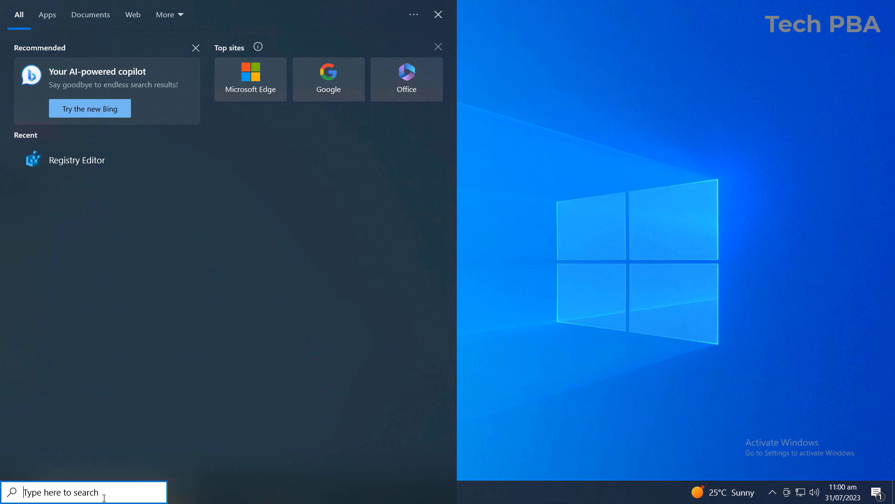
text(run)
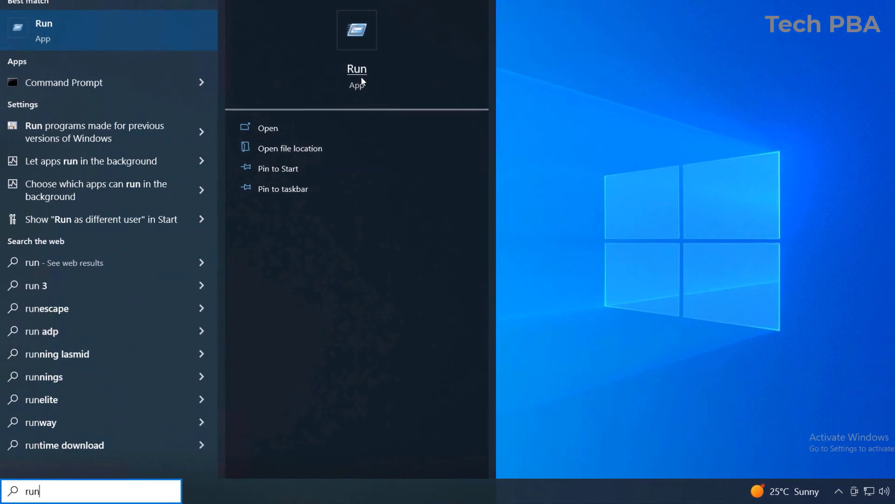
click(360, 68)
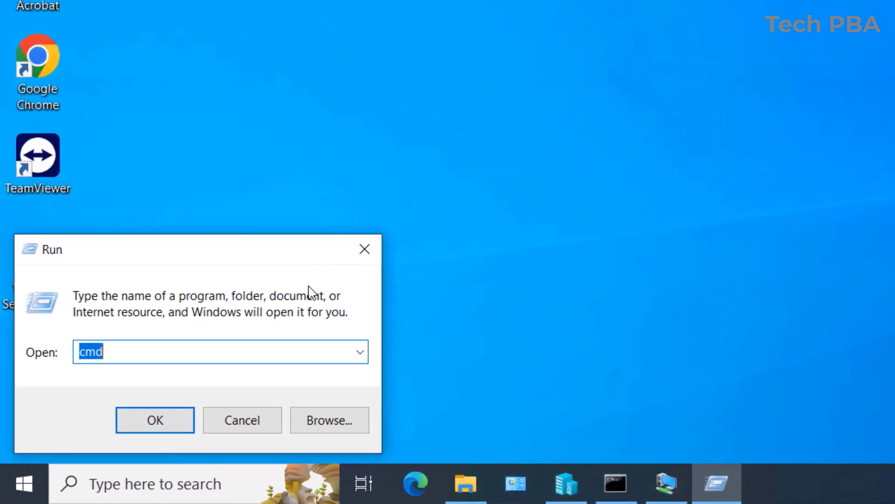
click(230, 358)
key(BackSpace)
key(BackSpace)
key(BackSpace)
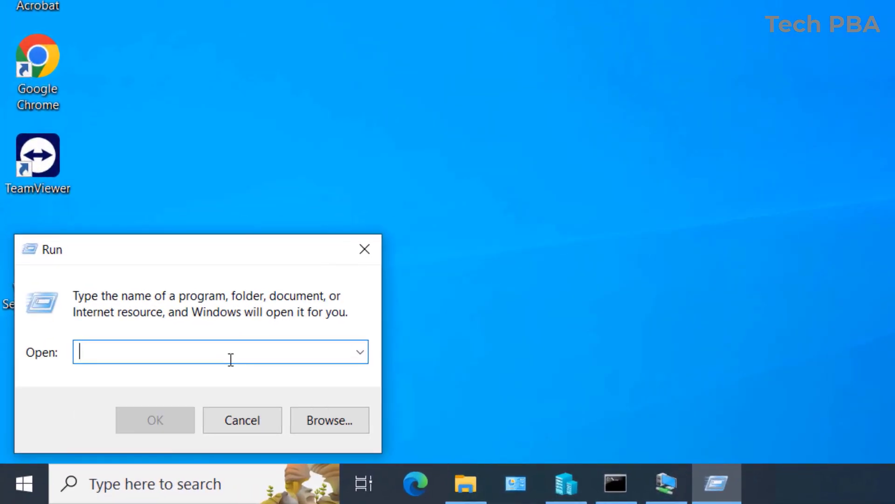
text(regedit)
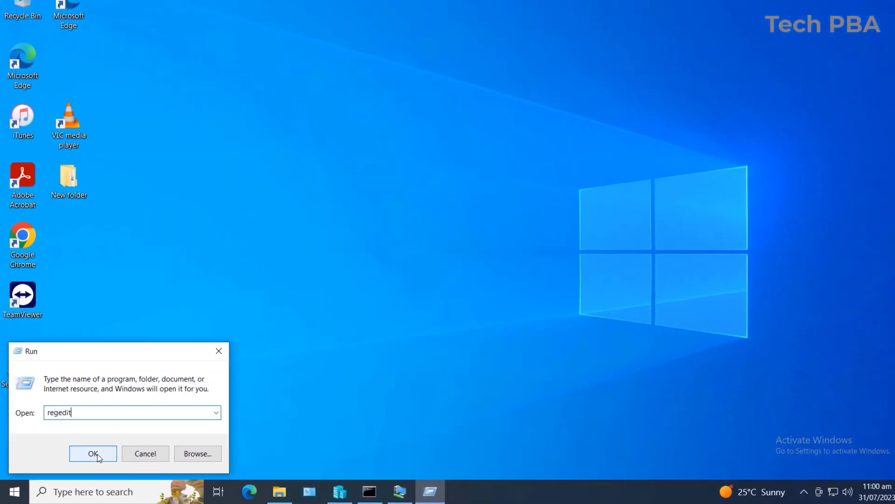
click(179, 416)
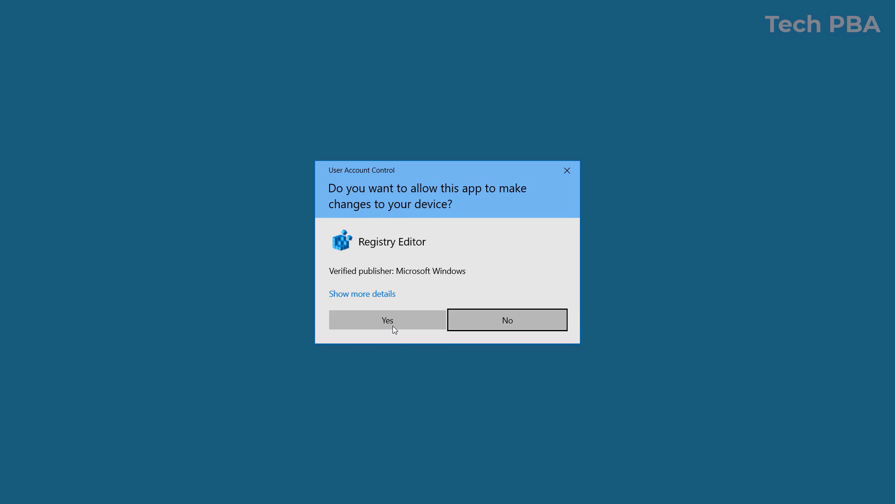
click(396, 323)
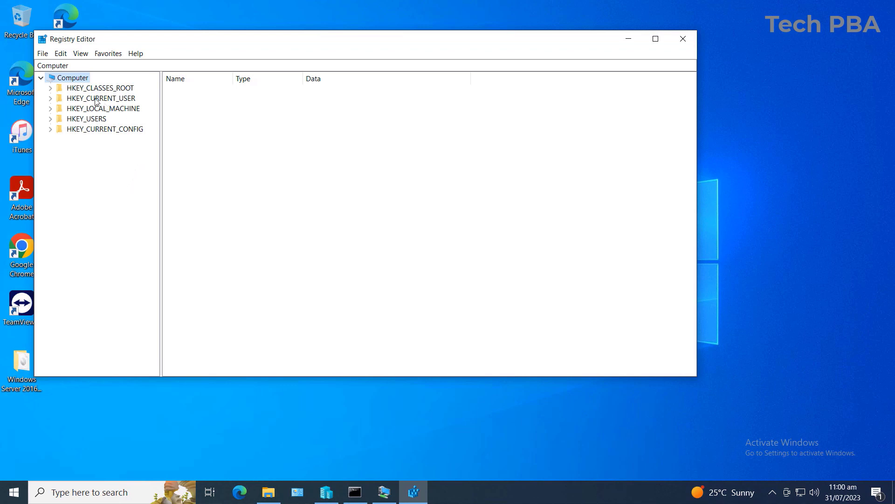
Expand HKEY_LOCAL_MACHINE\SYSTEM\CurrentControlSet\Services and type svsvc to jump to the svsvc key.
click(50, 109)
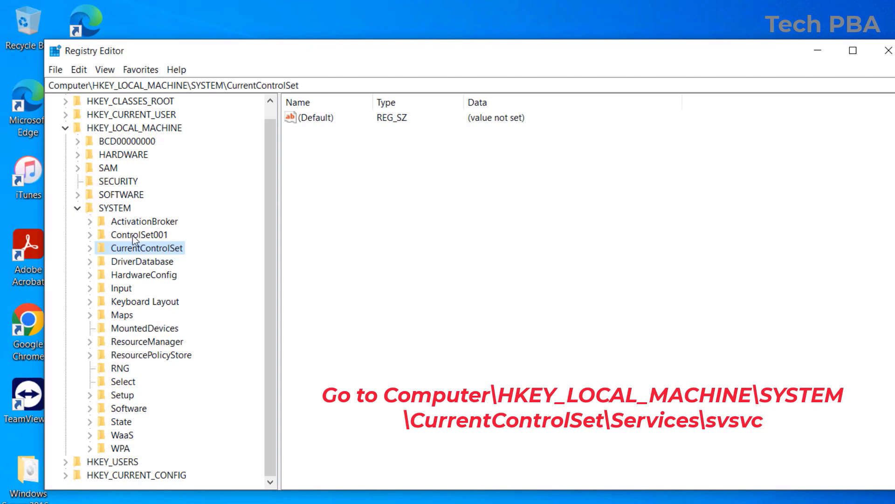
click(90, 248)
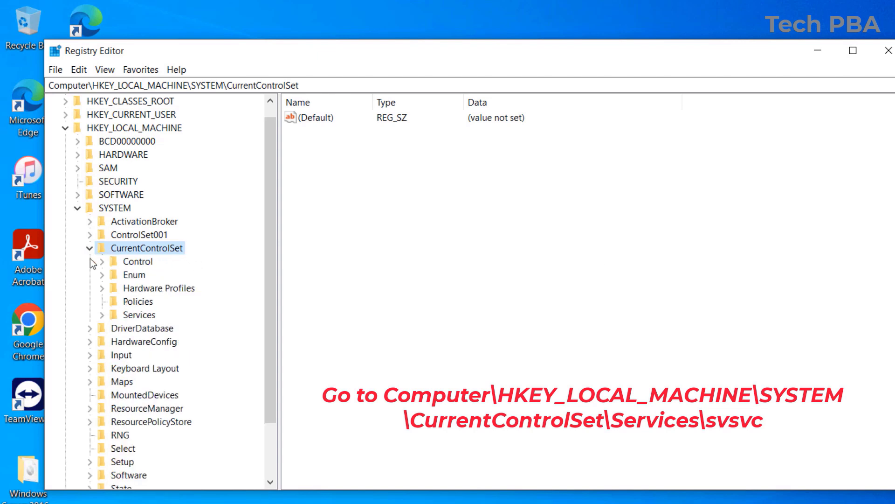
click(101, 315)
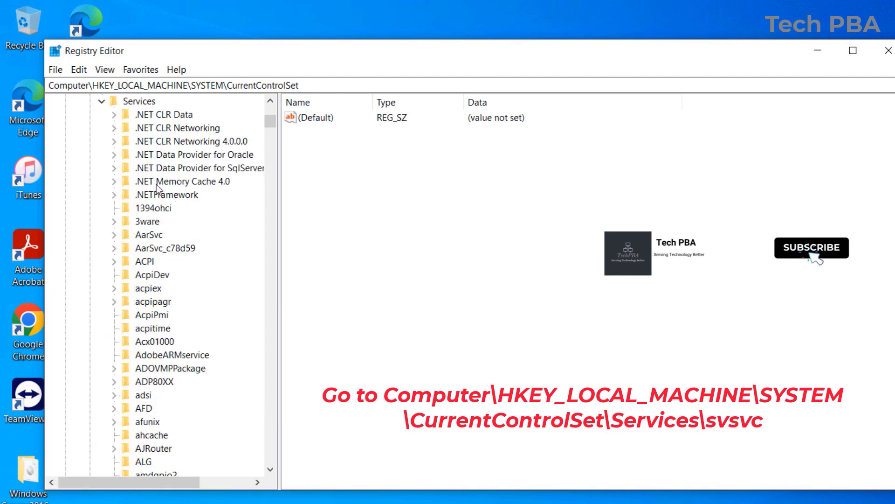
click(148, 210)
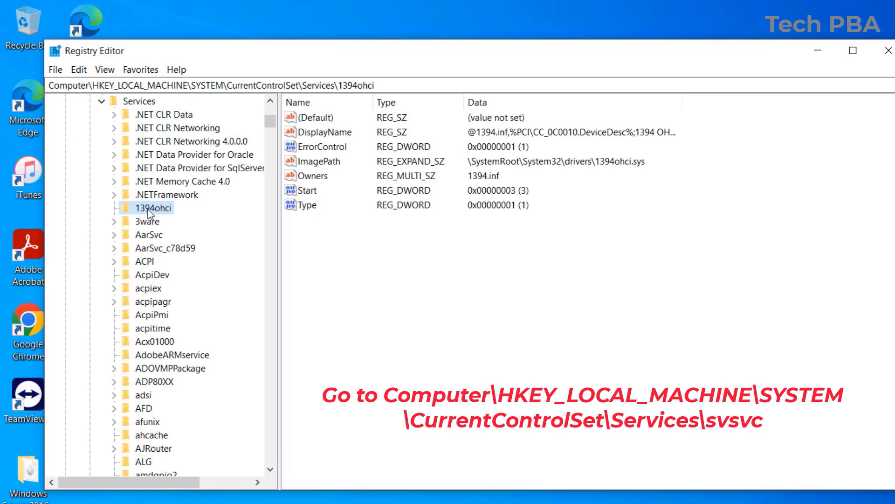
text(svsvc)
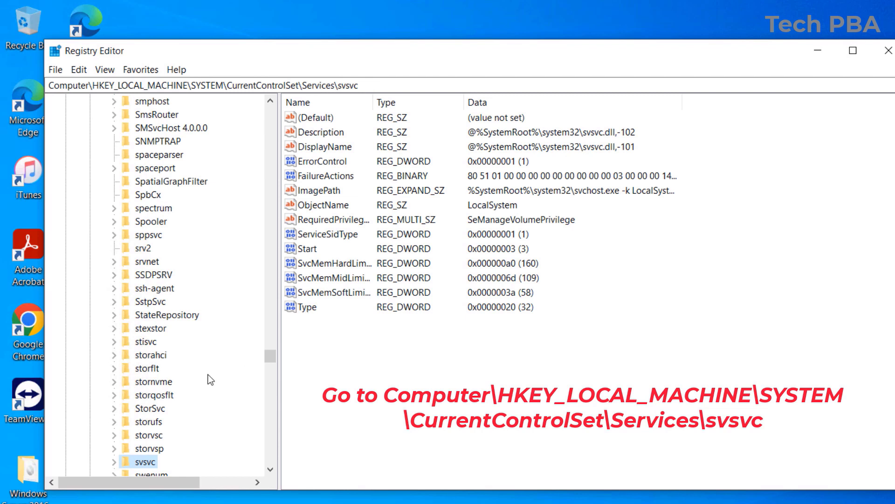
scroll(209, 380, down, 1)
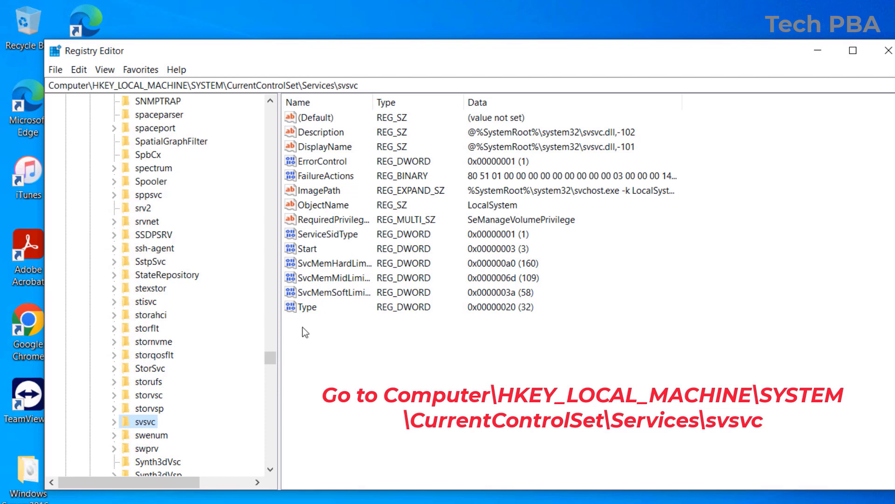
Modify the svsvc Start value, replacing 3 with 4 in Value data.
click(313, 255)
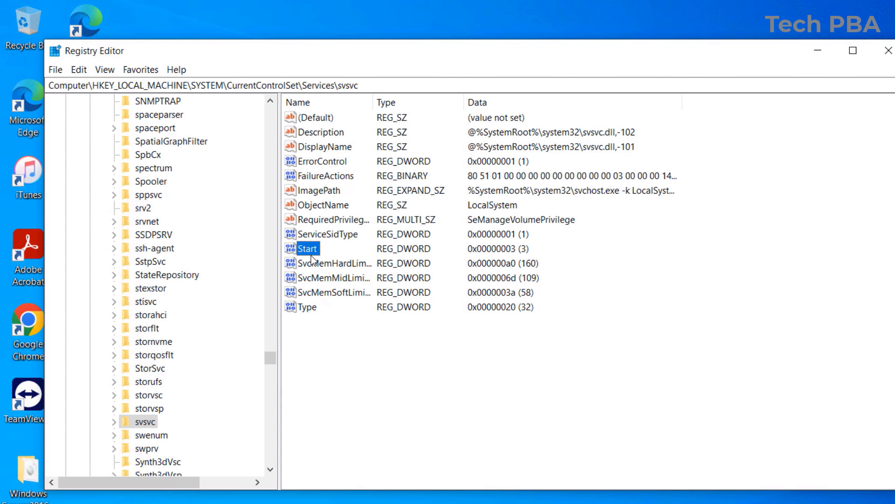
double_click(312, 252)
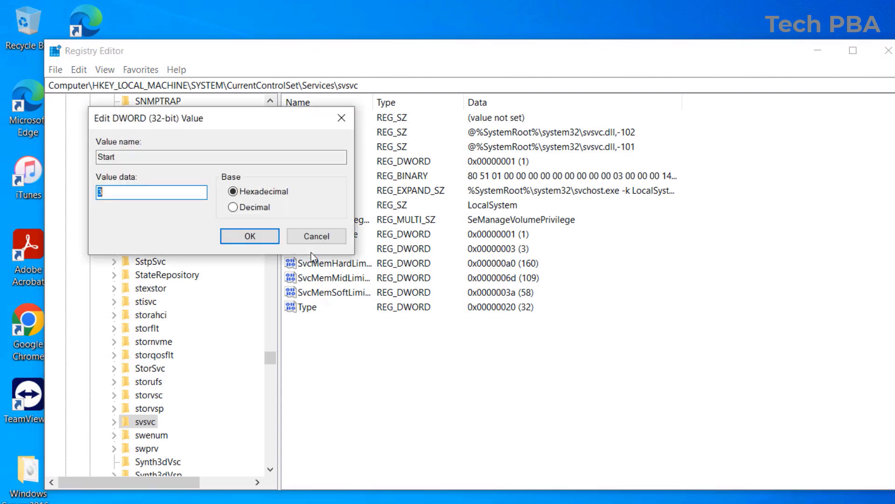
click(337, 239)
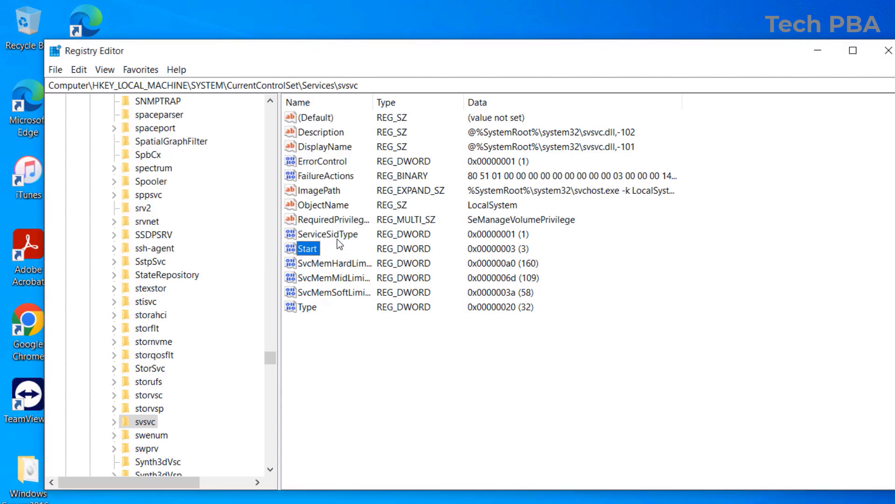
right_click(303, 251)
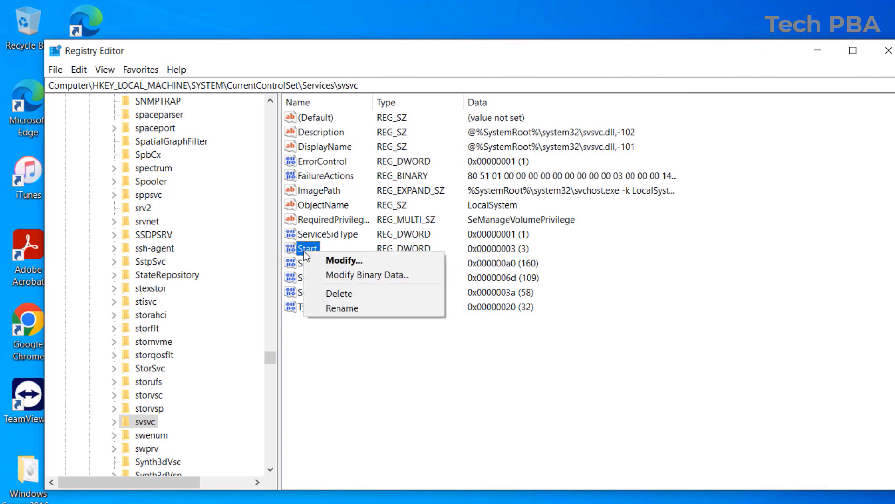
click(342, 261)
click(146, 193)
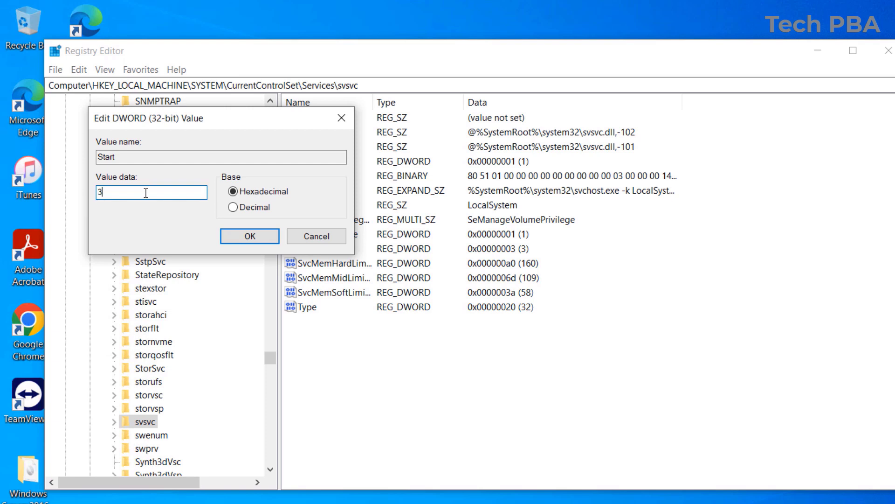
key(BackSpace)
text(4)
click(239, 239)
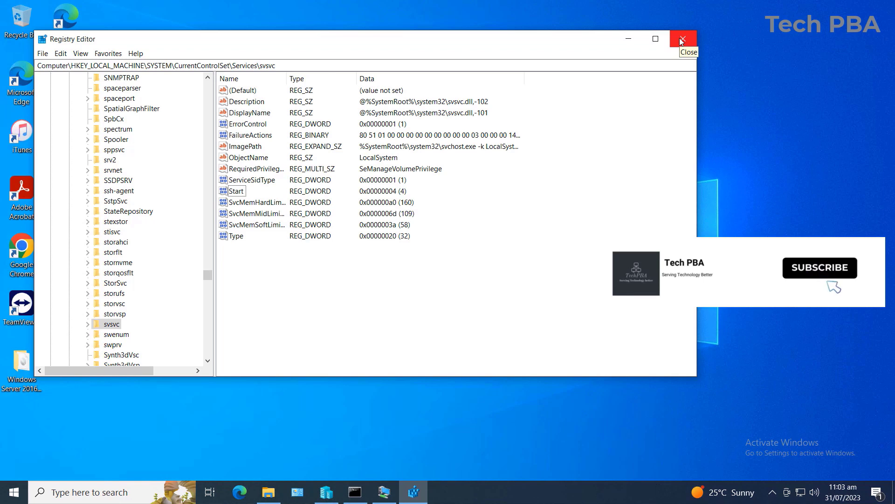
Close Registry Editor and restart the PC from the Start menu's power options.
click(681, 40)
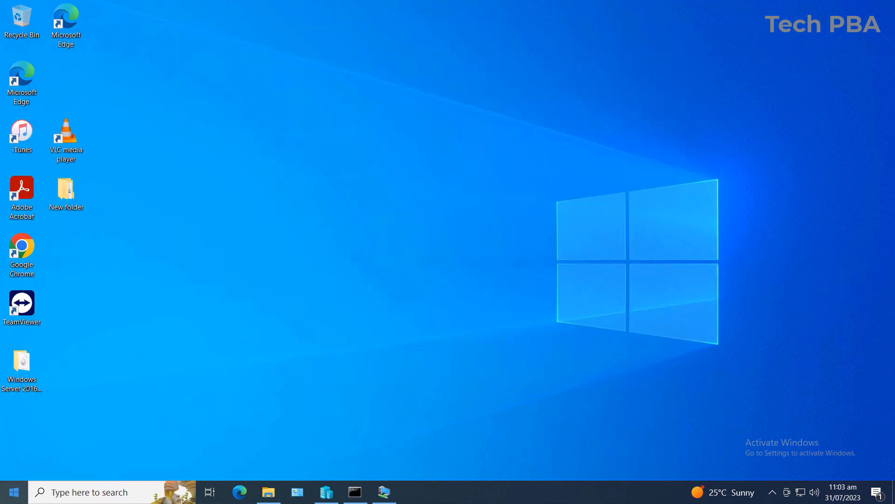
click(15, 499)
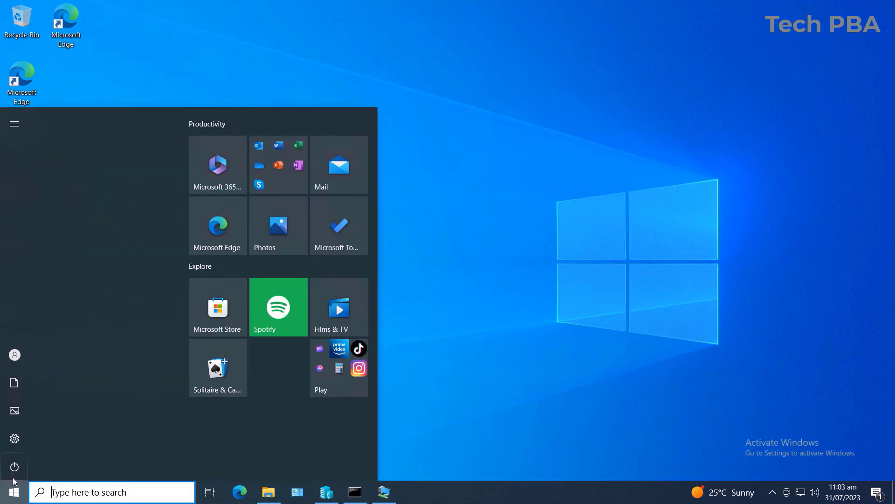
click(18, 470)
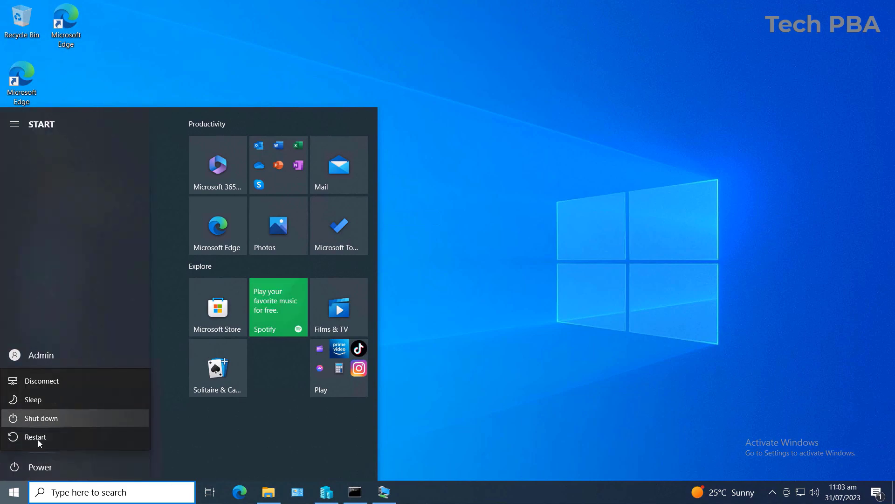
key(Escape)
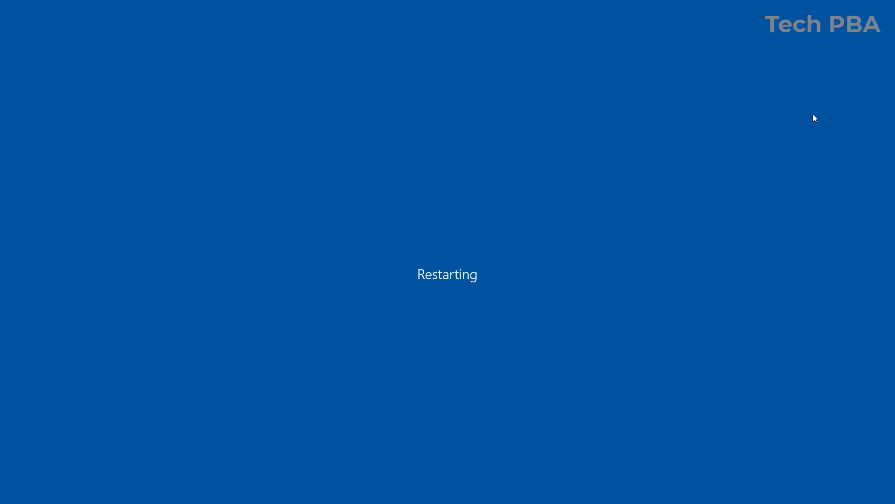